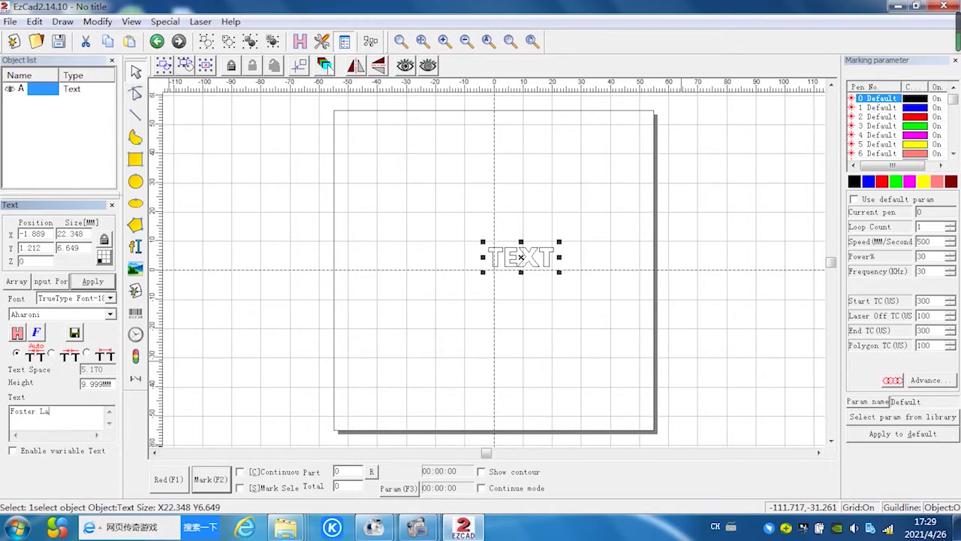
Step: Change the text object to "Foster Laser" and centre it on the work area's origin
{"action": "type", "text": "aser"}
{"action": "left_click", "coordinate": [93, 281]}
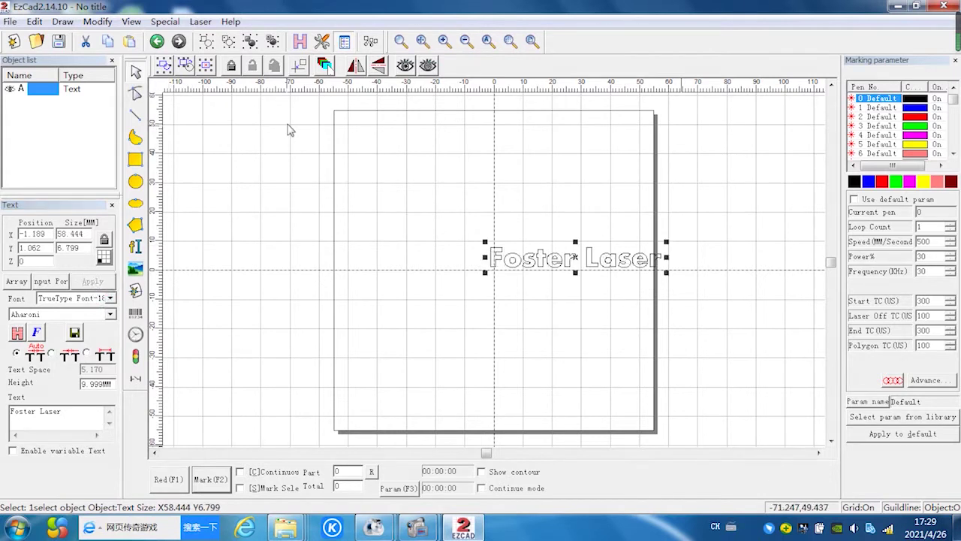
{"action": "left_click", "coordinate": [299, 66]}
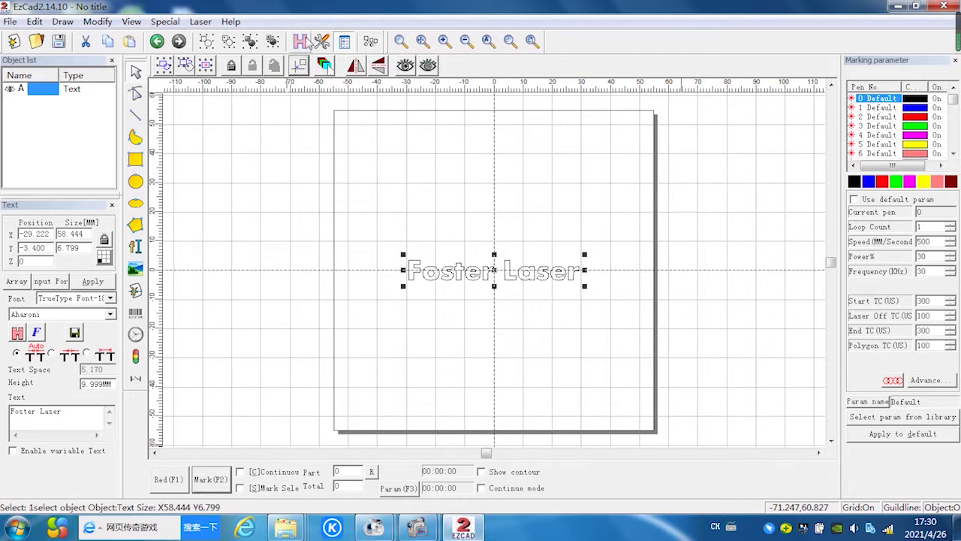
Step: Hatch the "Foster Laser" text with a line space of 0.08 mm and rotate it 90° counterclockwise
{"action": "left_click", "coordinate": [302, 42]}
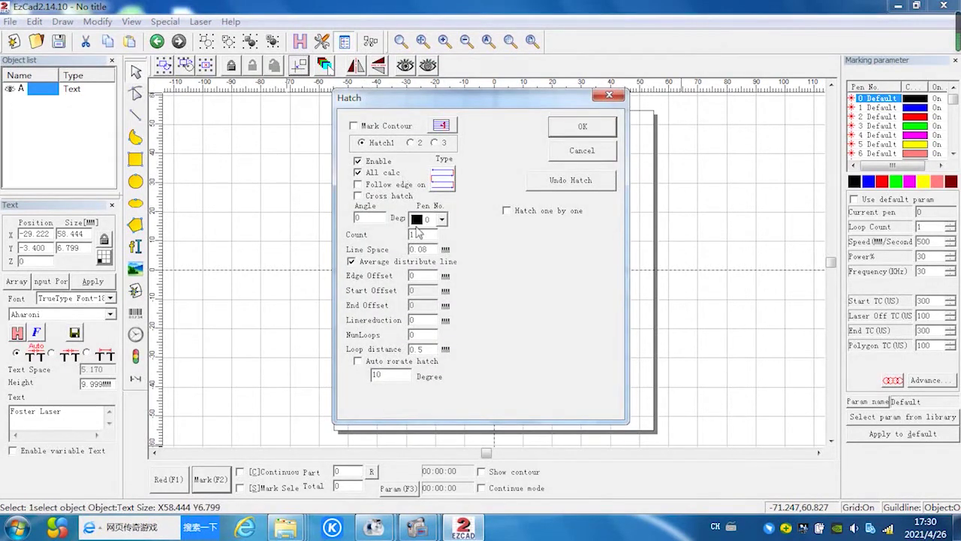
{"action": "double_click", "coordinate": [428, 250]}
{"action": "key", "text": "BackSpace"}
{"action": "type", "text": "0"}
{"action": "left_click", "coordinate": [585, 134]}
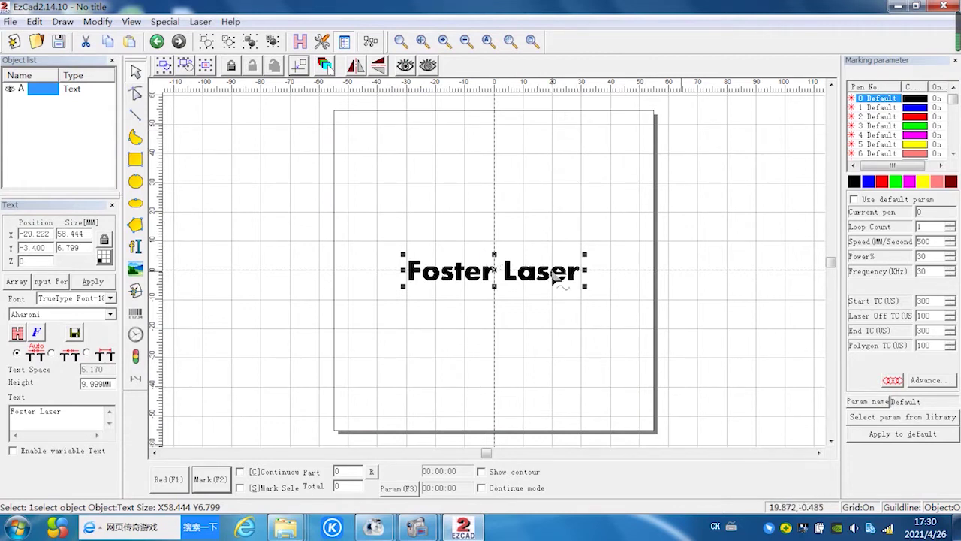
{"action": "left_click_drag", "start_coordinate": [554, 278], "coordinate": [553, 277]}
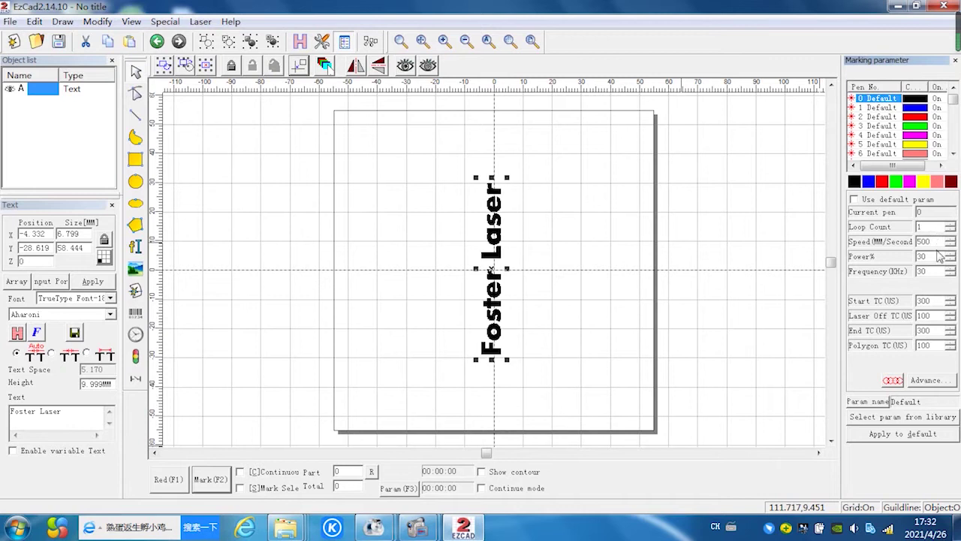
Step: Set the marking speed of pen 0 to 500 mm/s and its power to 30%
{"action": "key", "text": "BackSpace"}
{"action": "key", "text": "BackSpace"}
{"action": "type", "text": "500"}
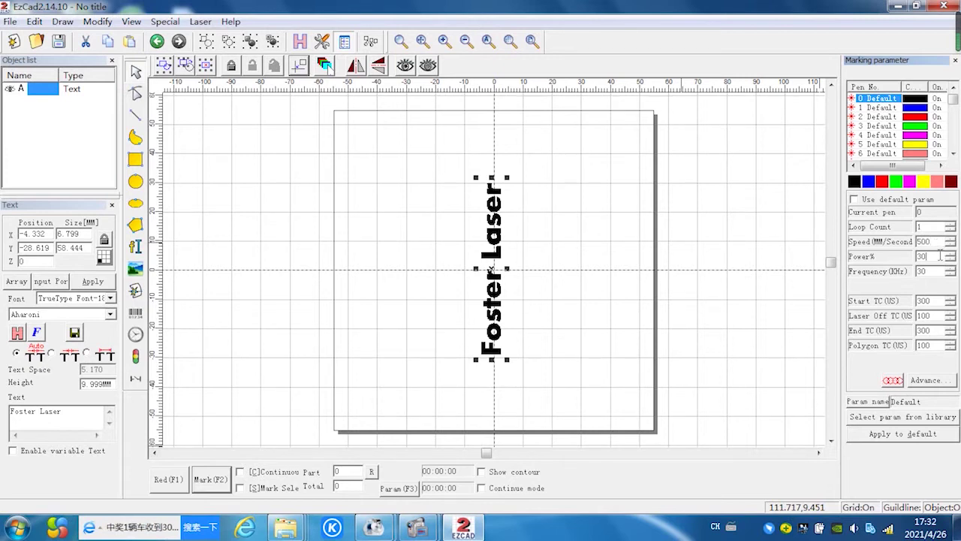
{"action": "key", "text": "BackSpace"}
{"action": "key", "text": "BackSpace"}
{"action": "type", "text": "3"}
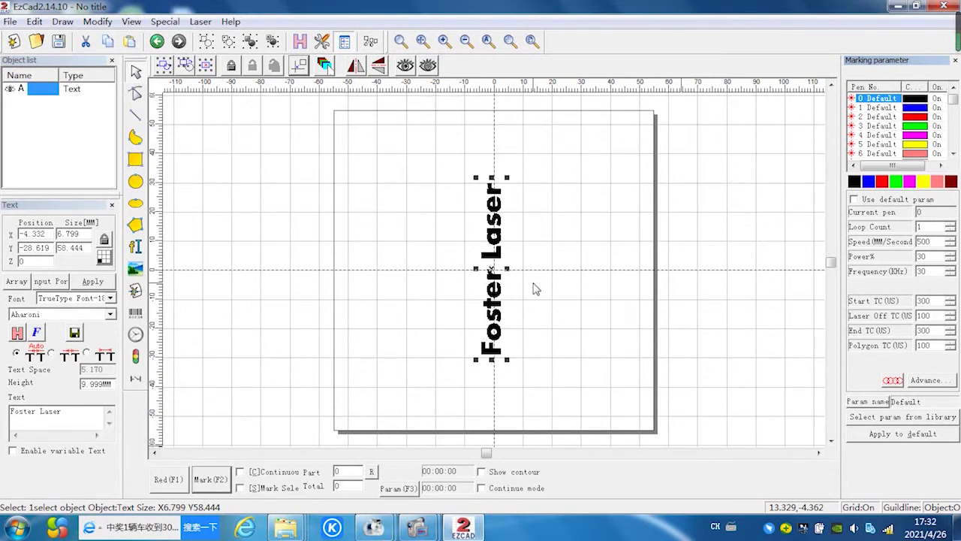
Step: Start RotateTextMark for the selected text and open its axis parameters
{"action": "left_click", "coordinate": [200, 21]}
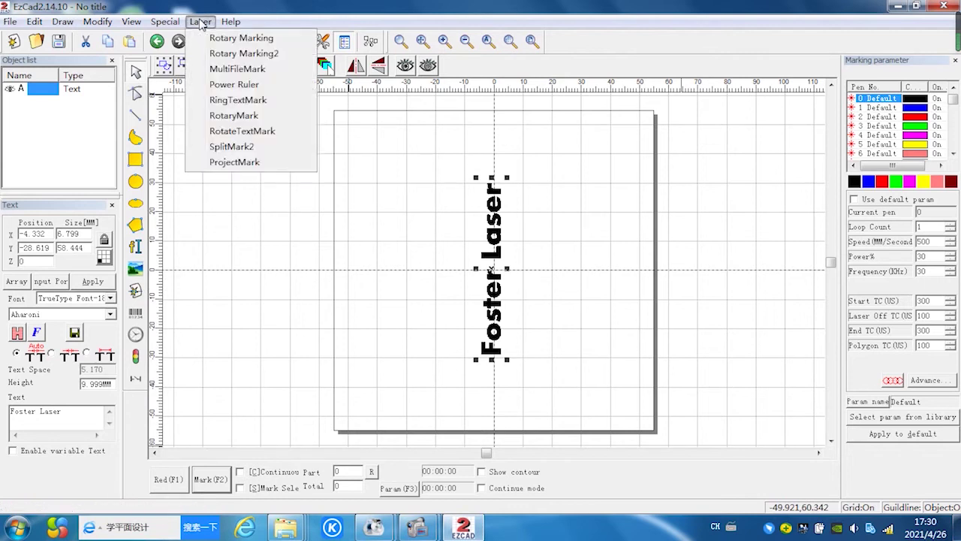
{"action": "left_click", "coordinate": [250, 132]}
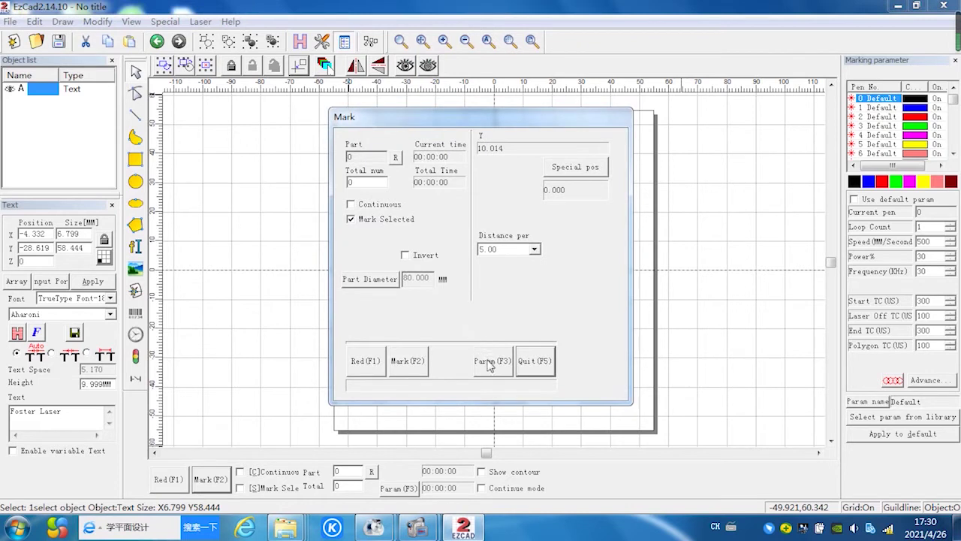
{"action": "left_click", "coordinate": [489, 362]}
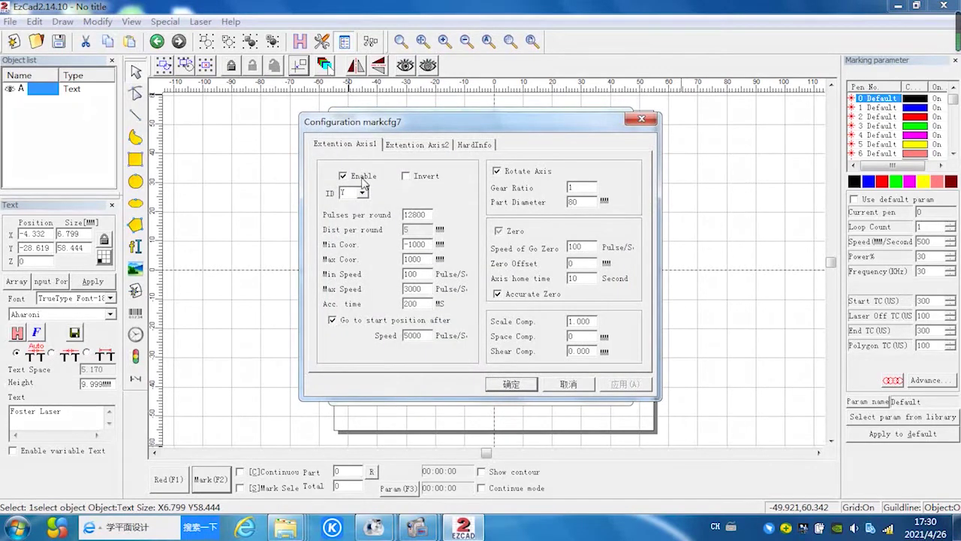
Step: Try the Invert, axis ID and Rotate Axis options of extension axis 1, restoring Invert off, ID Y and Rotate Axis on
{"action": "left_click", "coordinate": [406, 177]}
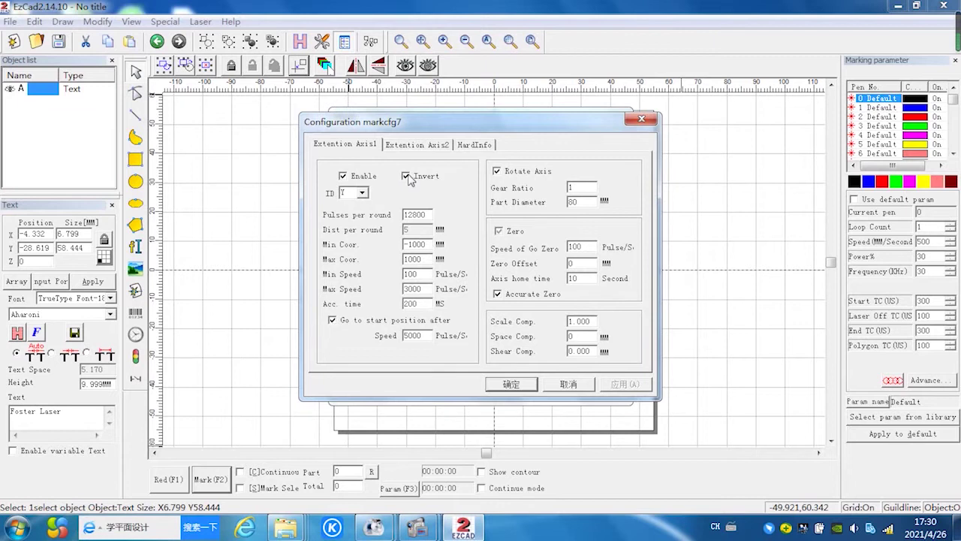
{"action": "left_click", "coordinate": [362, 193]}
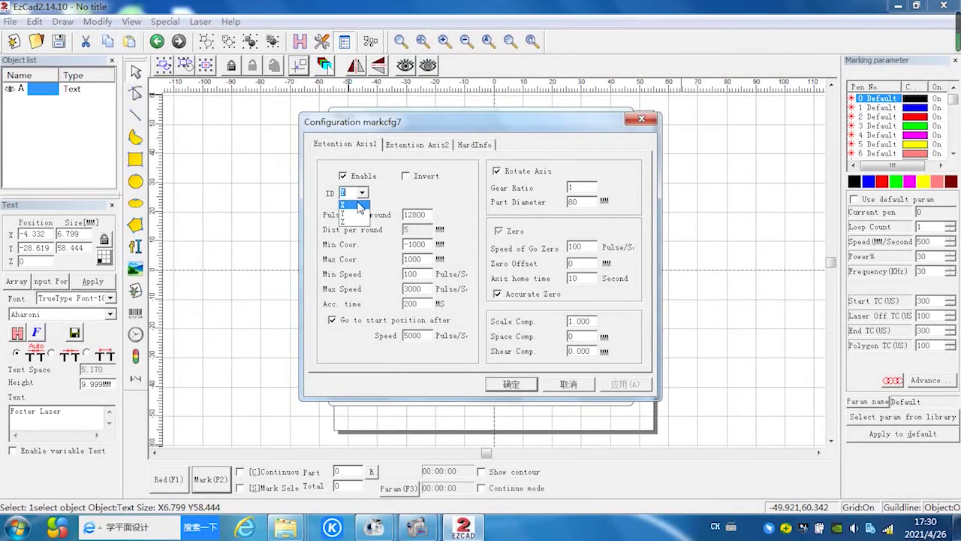
{"action": "left_click", "coordinate": [353, 205]}
{"action": "left_click", "coordinate": [362, 193]}
{"action": "left_click", "coordinate": [364, 194]}
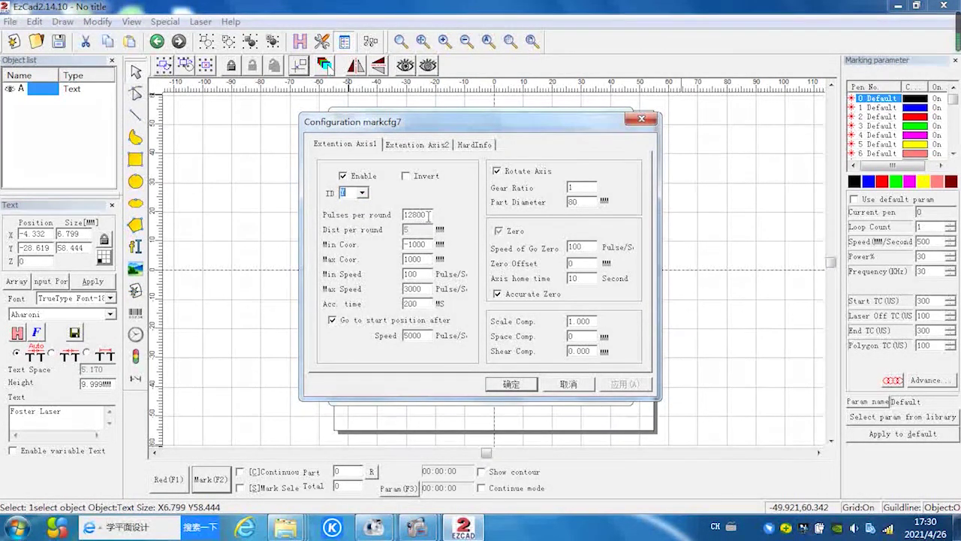
{"action": "key", "text": "Up"}
{"action": "left_click", "coordinate": [497, 173]}
{"action": "left_click", "coordinate": [497, 173]}
Step: Set the rotary part diameter to 80 mm and accept the axis configuration
{"action": "left_click", "coordinate": [582, 199]}
{"action": "key", "text": "BackSpace"}
{"action": "key", "text": "BackSpace"}
{"action": "type", "text": "80"}
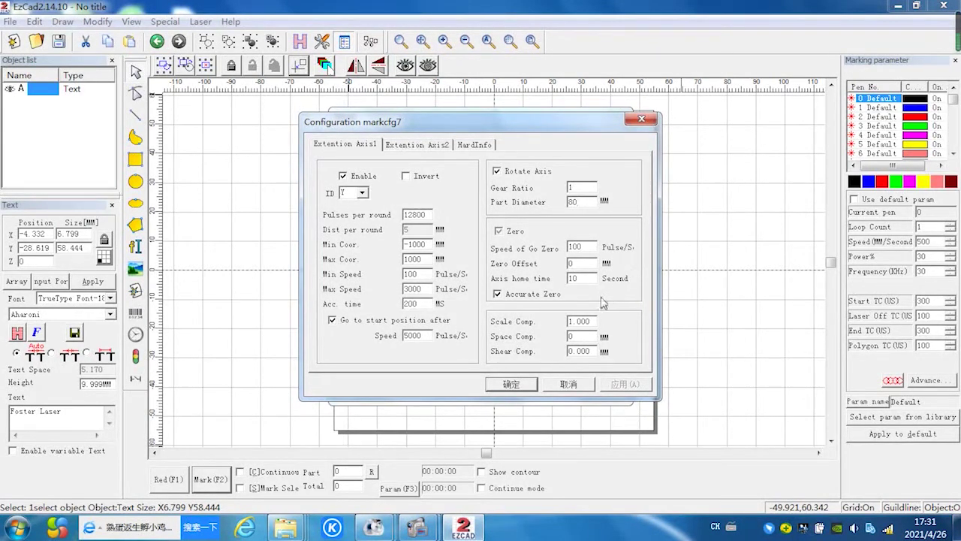
{"action": "left_click", "coordinate": [511, 384]}
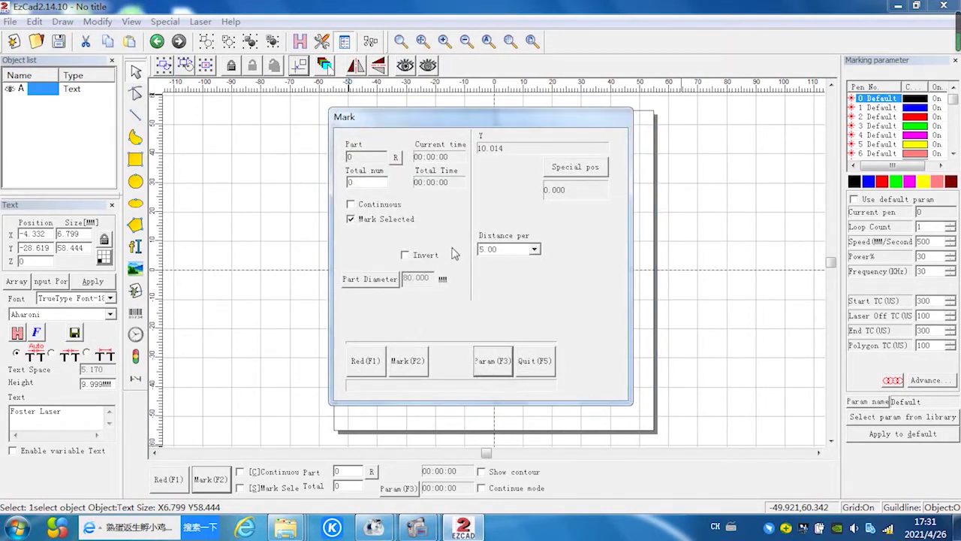
Step: Preview the text's marking position with the red light and start marking it
{"action": "left_click", "coordinate": [367, 362]}
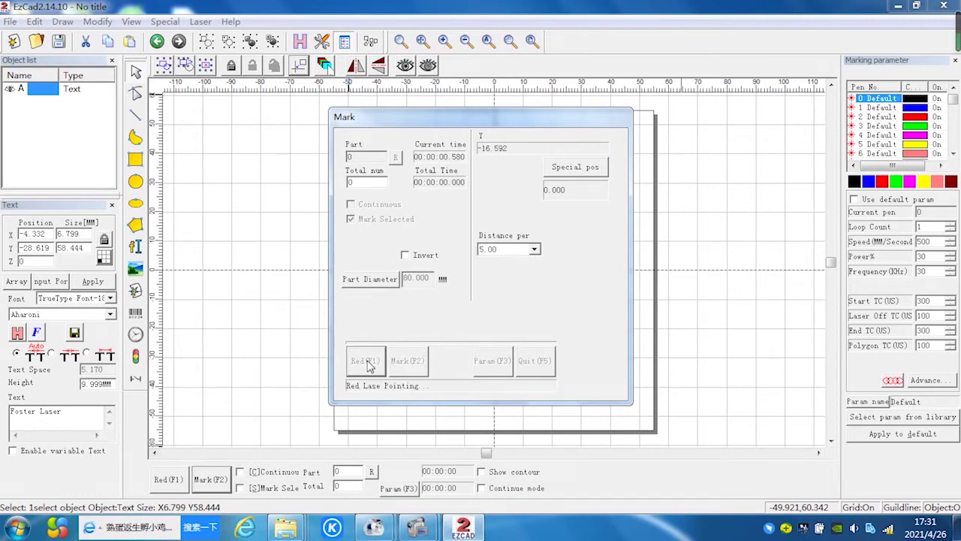
{"action": "left_click", "coordinate": [367, 362]}
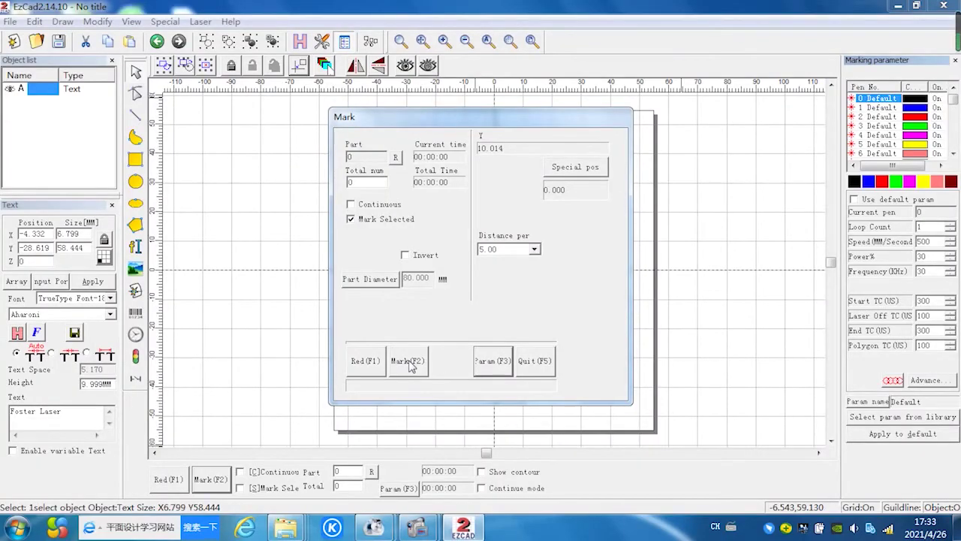
{"action": "left_click", "coordinate": [409, 362]}
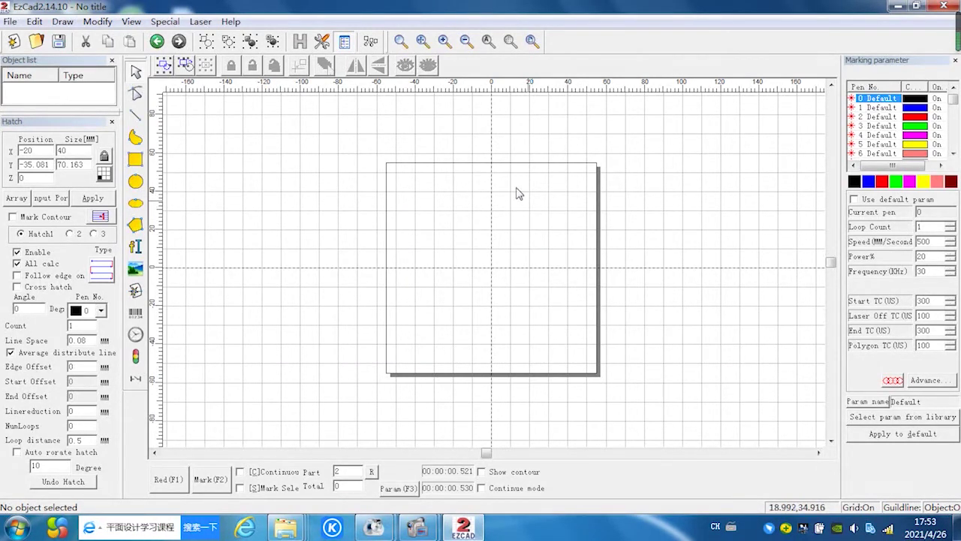
Step: Import the vector file "logo-fst [转换](1).dxf" from the desktop and centre it on the origin
{"action": "left_click", "coordinate": [10, 21]}
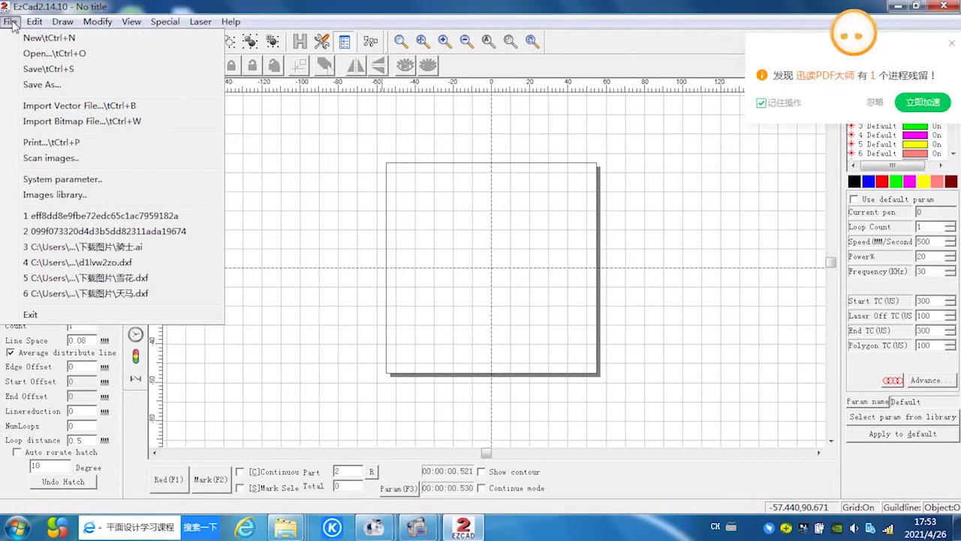
{"action": "left_click", "coordinate": [69, 111]}
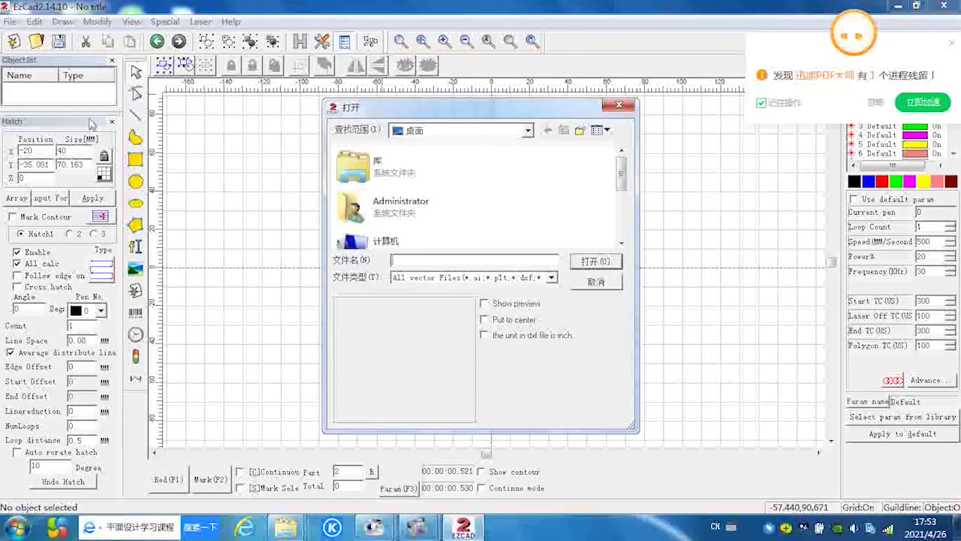
{"action": "left_click_drag", "start_coordinate": [627, 188], "coordinate": [627, 257]}
{"action": "left_click", "coordinate": [492, 231]}
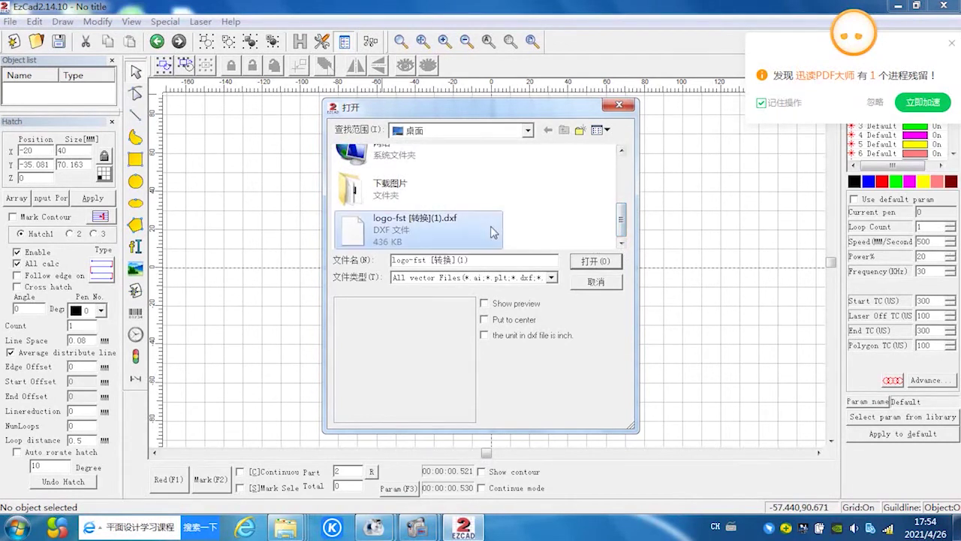
{"action": "left_click", "coordinate": [611, 262]}
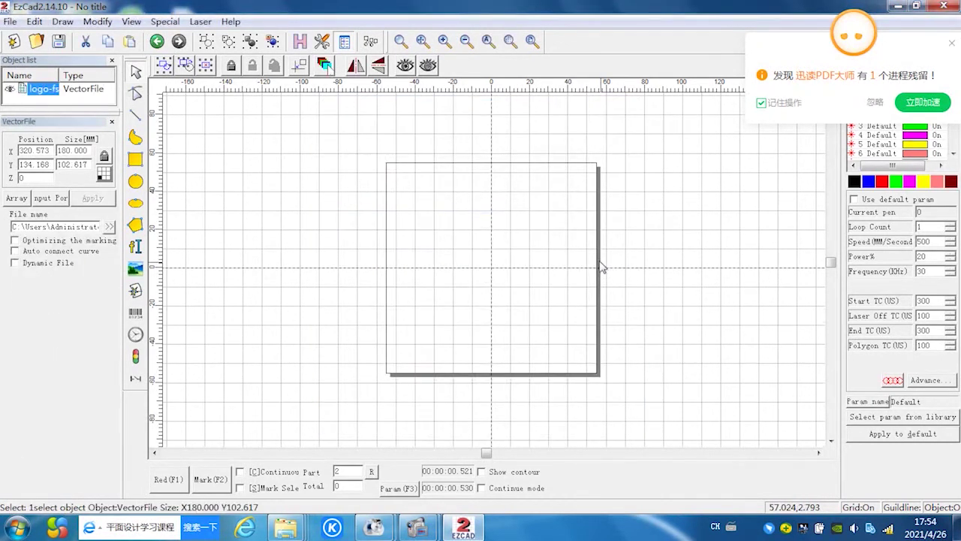
{"action": "left_click", "coordinate": [302, 66]}
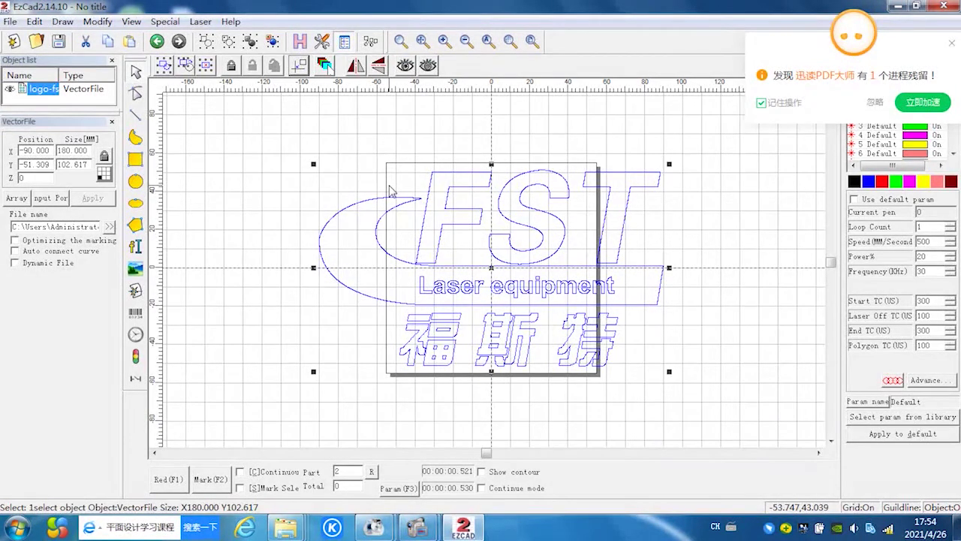
Step: Rotate the imported FST logo 90° counterclockwise
{"action": "key", "text": "ctrl+Left"}
{"action": "key", "text": "ctrl+Left"}
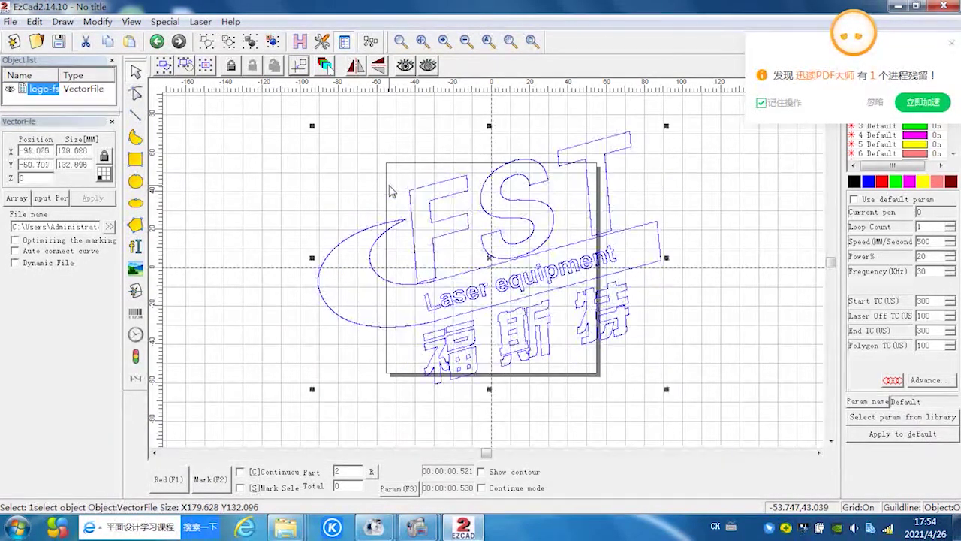
{"action": "key", "text": "ctrl+Left"}
{"action": "key", "text": "ctrl+Left"}
{"action": "key", "text": "ctrl+Left"}
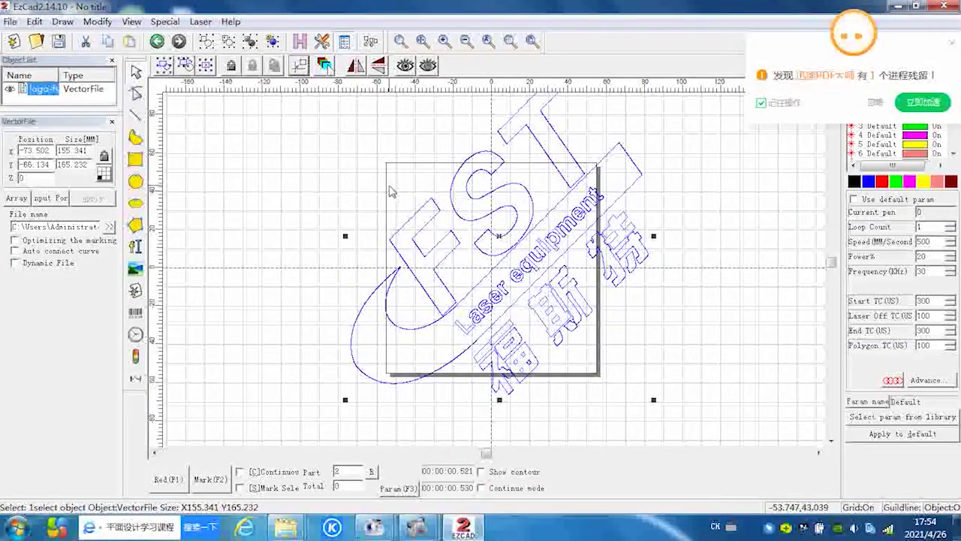
{"action": "key", "text": "ctrl+Left"}
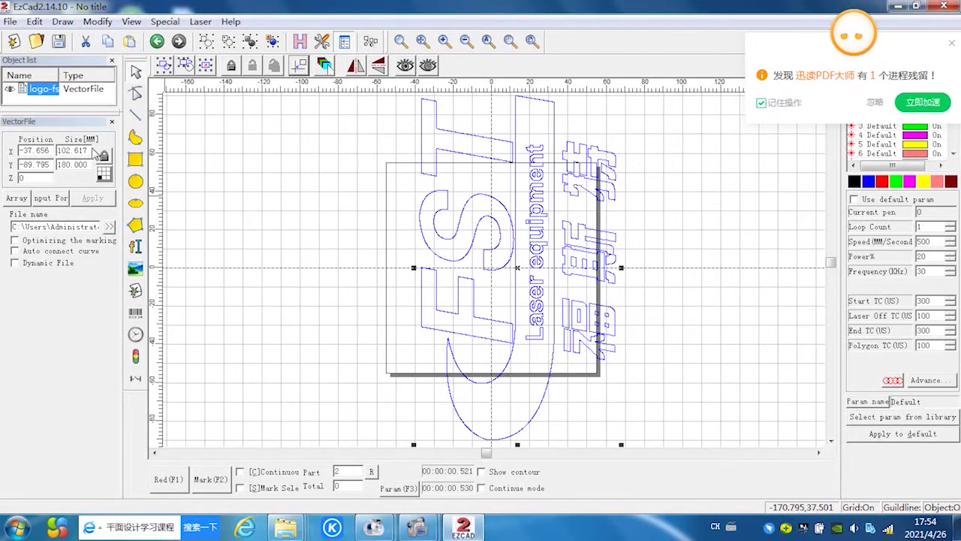
Step: Resize the logo proportionally to an X size of 40 mm and centre it on the origin again
{"action": "left_click_drag", "start_coordinate": [90, 151], "coordinate": [58, 150]}
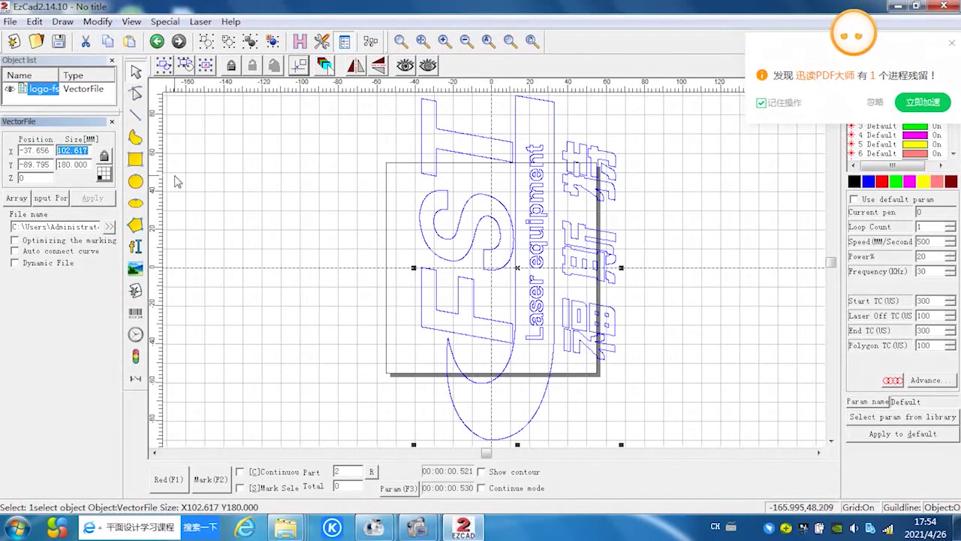
{"action": "key", "text": "BackSpace"}
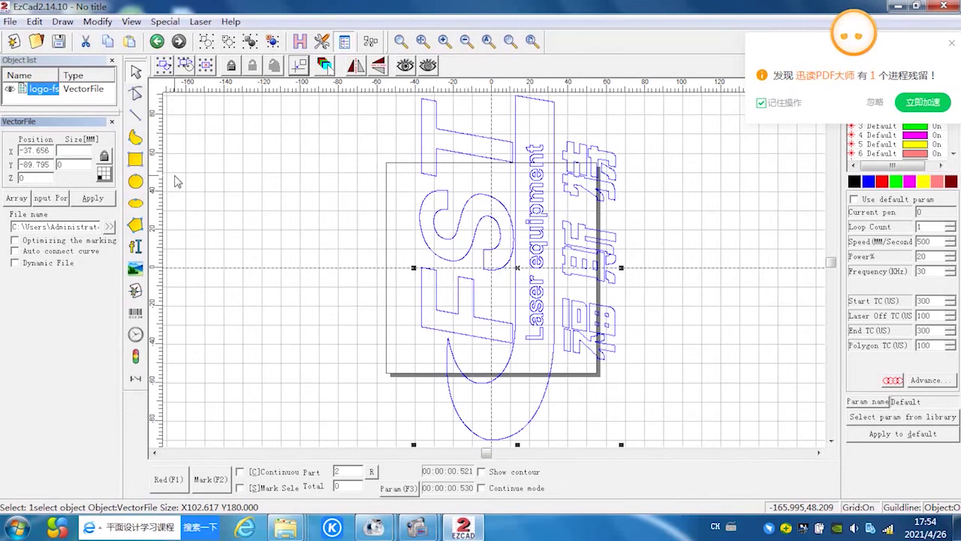
{"action": "type", "text": "40"}
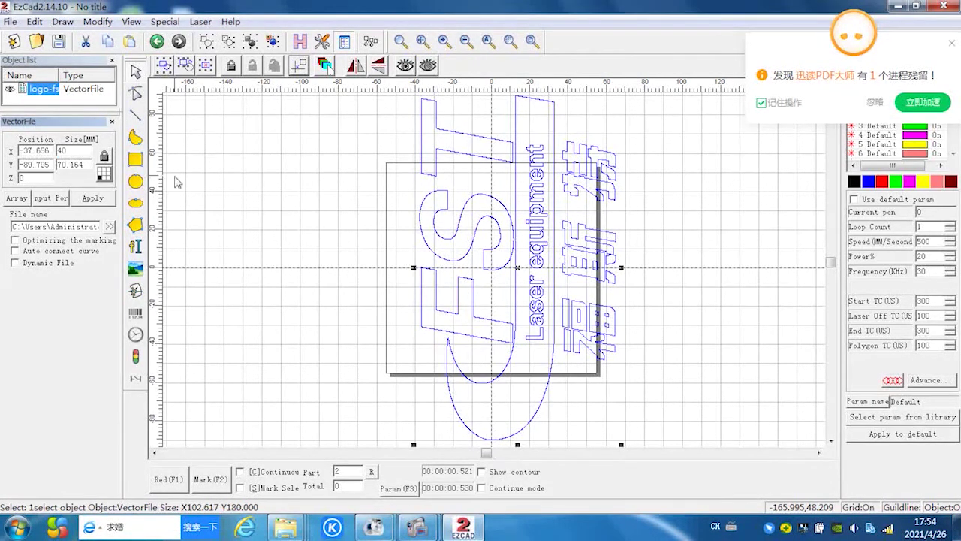
{"action": "left_click", "coordinate": [92, 198]}
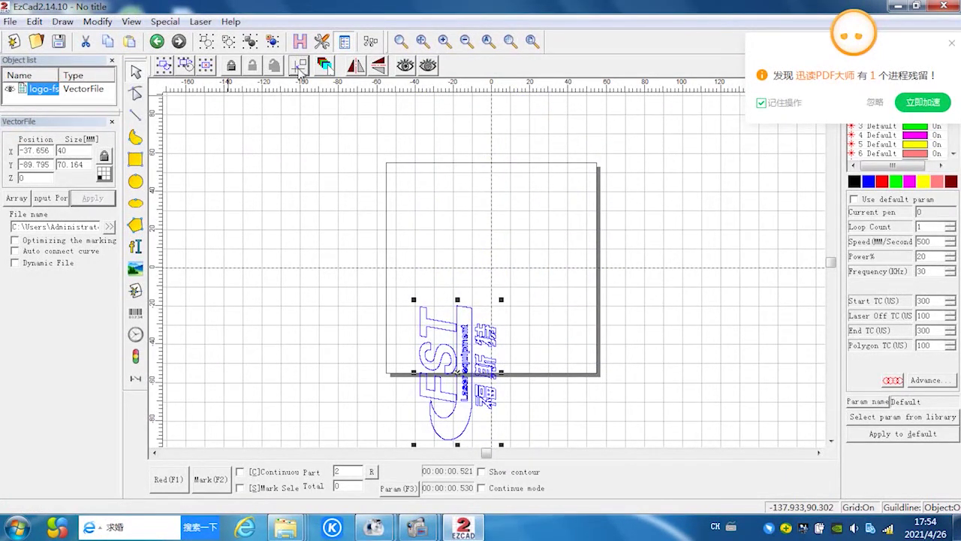
{"action": "left_click", "coordinate": [299, 65]}
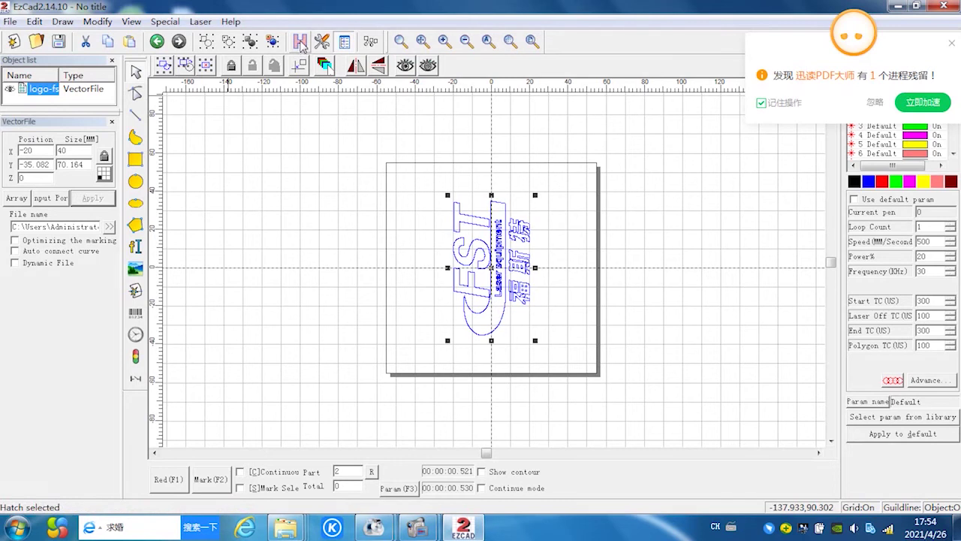
Step: Hatch the logo with a line space of 0.08 mm
{"action": "left_click", "coordinate": [300, 41]}
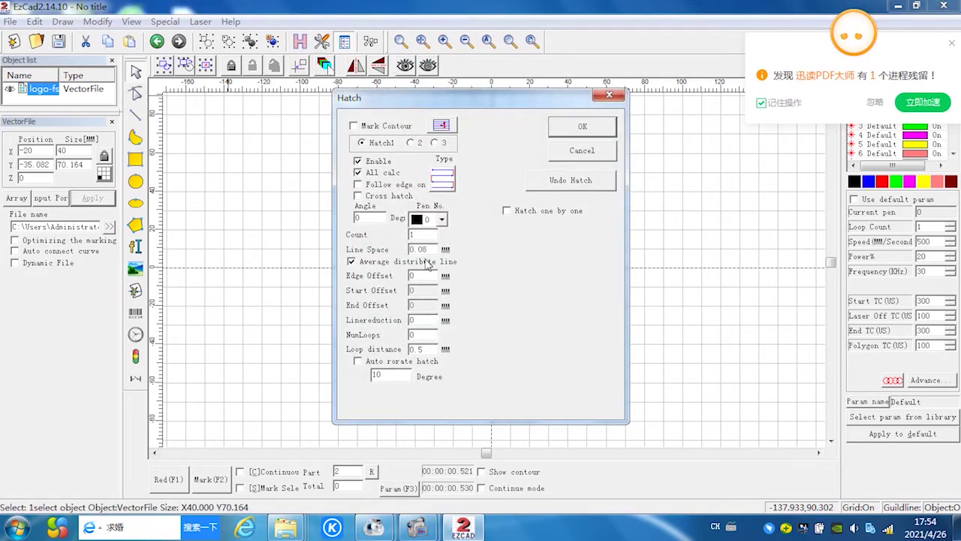
{"action": "left_click_drag", "start_coordinate": [431, 249], "coordinate": [411, 249]}
{"action": "key", "text": "BackSpace"}
{"action": "type", "text": "0.08"}
{"action": "left_click", "coordinate": [584, 129]}
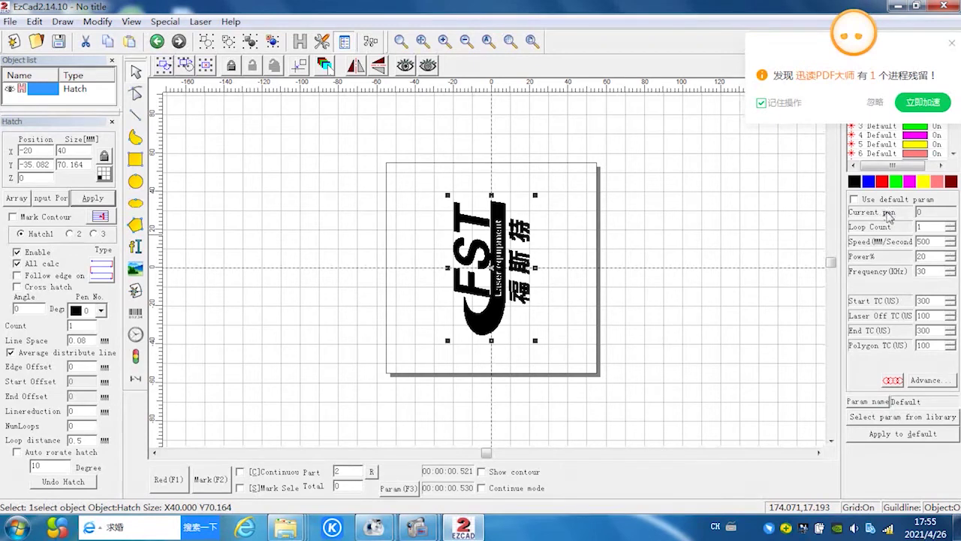
Step: Set the logo's marking speed to 500 mm/s and its power to 20%
{"action": "left_click", "coordinate": [936, 240]}
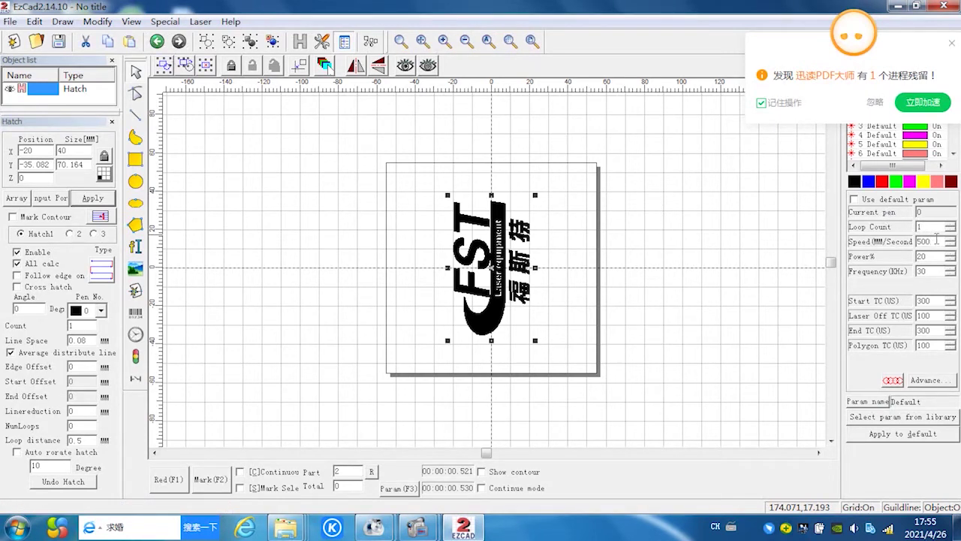
{"action": "left_click_drag", "start_coordinate": [935, 240], "coordinate": [919, 242]}
{"action": "key", "text": "BackSpace"}
{"action": "type", "text": "500"}
{"action": "left_click_drag", "start_coordinate": [936, 256], "coordinate": [922, 256]}
{"action": "key", "text": "BackSpace"}
{"action": "type", "text": "20"}
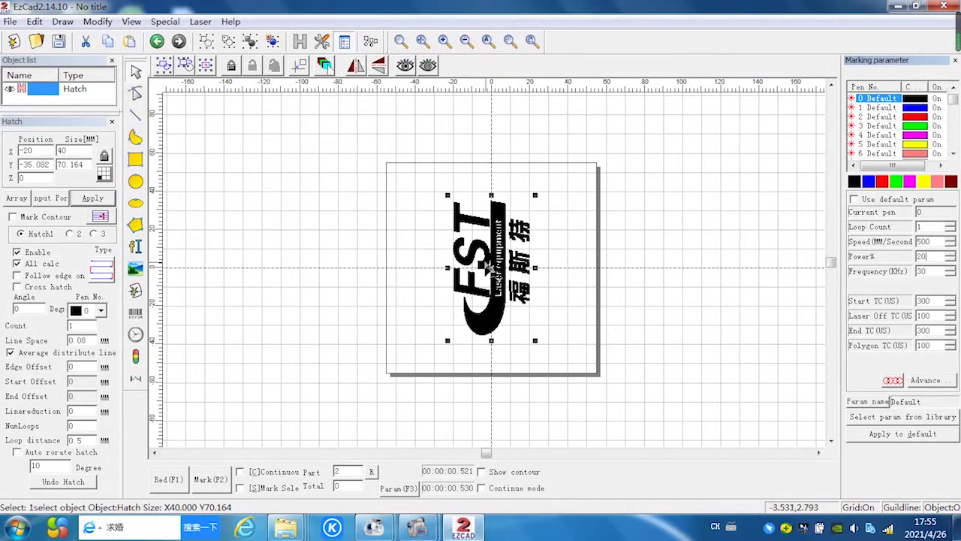
Step: Open RotaryMark for the selected logo and assign ID Y to extension axis 1 in its parameters, with Invert off
{"action": "left_click", "coordinate": [200, 22]}
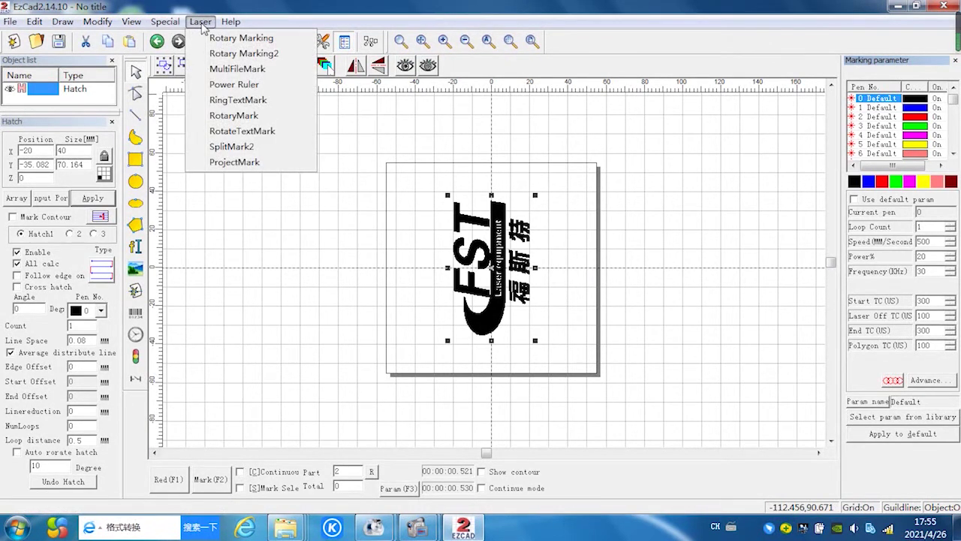
{"action": "left_click", "coordinate": [233, 116]}
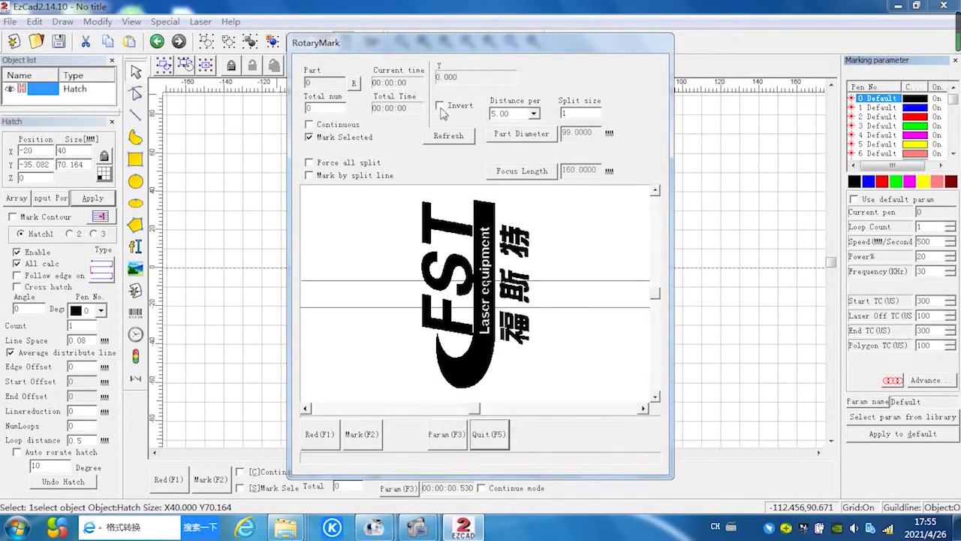
{"action": "left_click", "coordinate": [445, 435]}
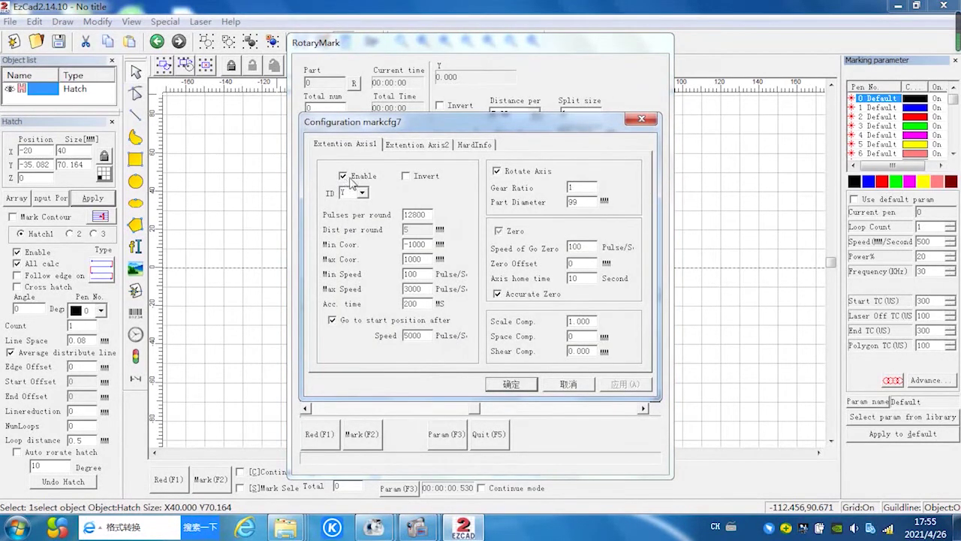
{"action": "left_click", "coordinate": [406, 177]}
{"action": "left_click", "coordinate": [406, 177]}
{"action": "left_click", "coordinate": [363, 194]}
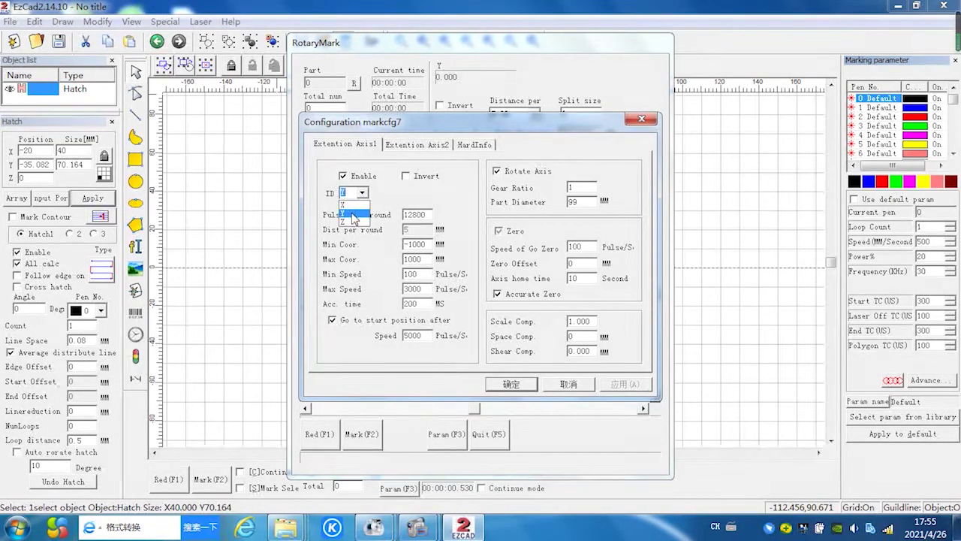
{"action": "left_click", "coordinate": [353, 215]}
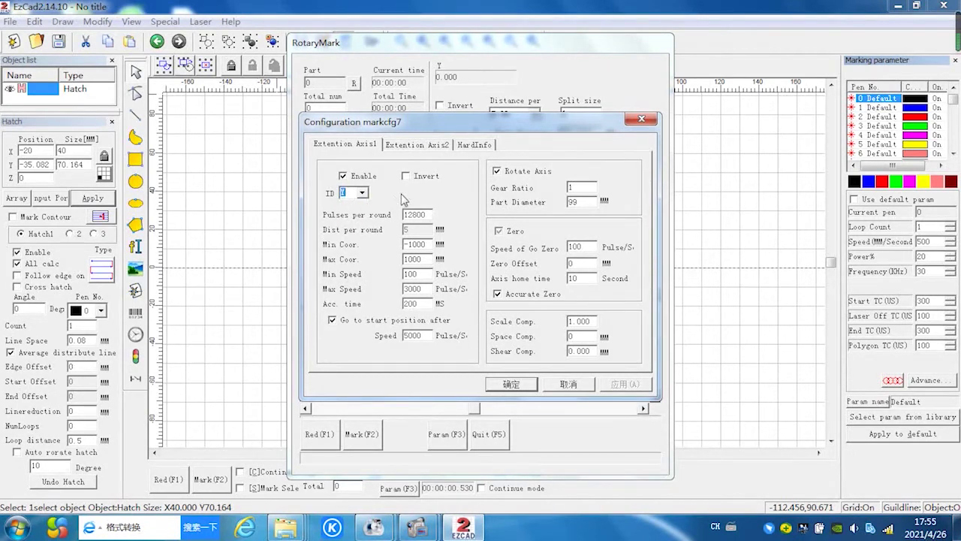
Step: Configure extension axis 1 with 12800 pulses per round, Rotate Axis enabled and a part diameter of 99 mm, and accept the configuration
{"action": "left_click", "coordinate": [430, 216]}
{"action": "left_click", "coordinate": [497, 173]}
{"action": "left_click", "coordinate": [498, 173]}
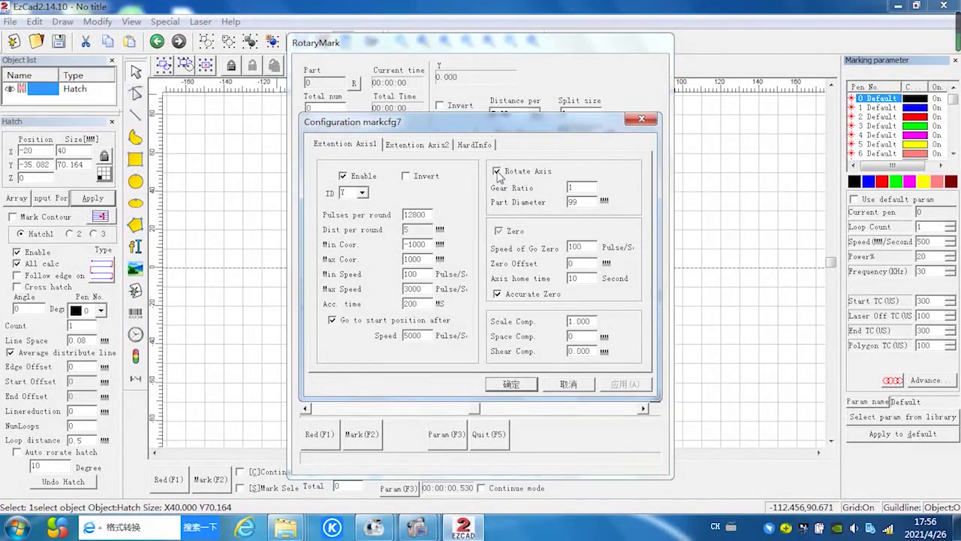
{"action": "left_click", "coordinate": [593, 201]}
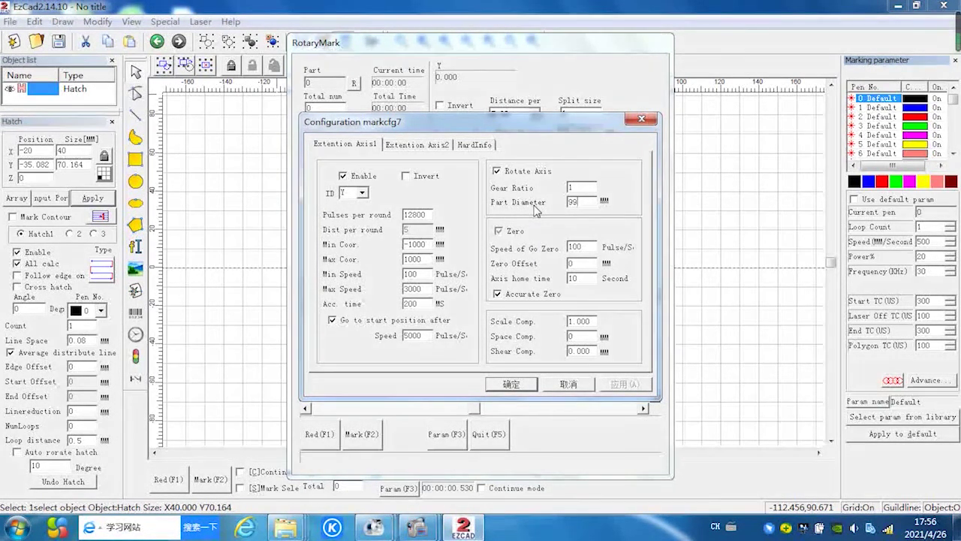
{"action": "left_click", "coordinate": [523, 385]}
{"action": "left_click", "coordinate": [521, 386]}
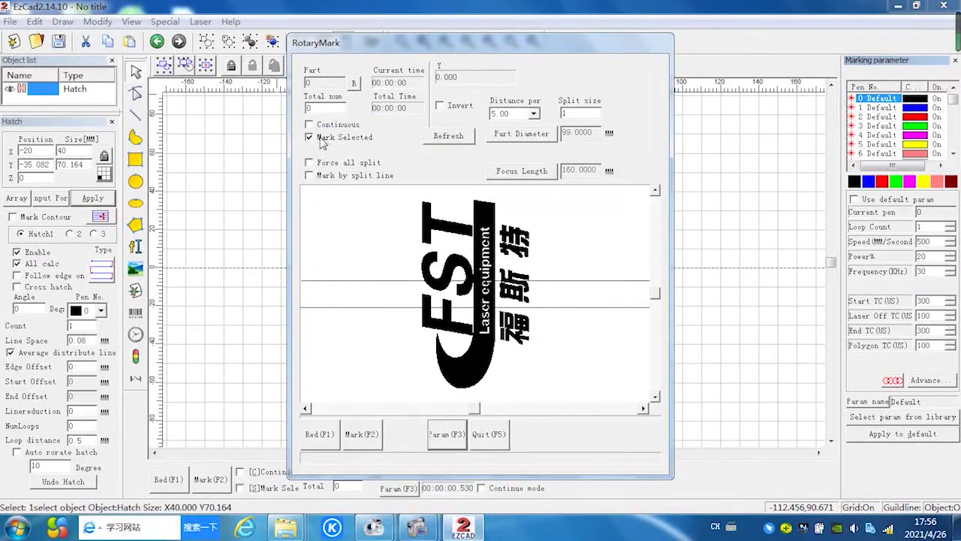
Step: Enable Force all split with a split size of 1, and mark the logo on the cylinder following a red-light preview
{"action": "left_click", "coordinate": [311, 165]}
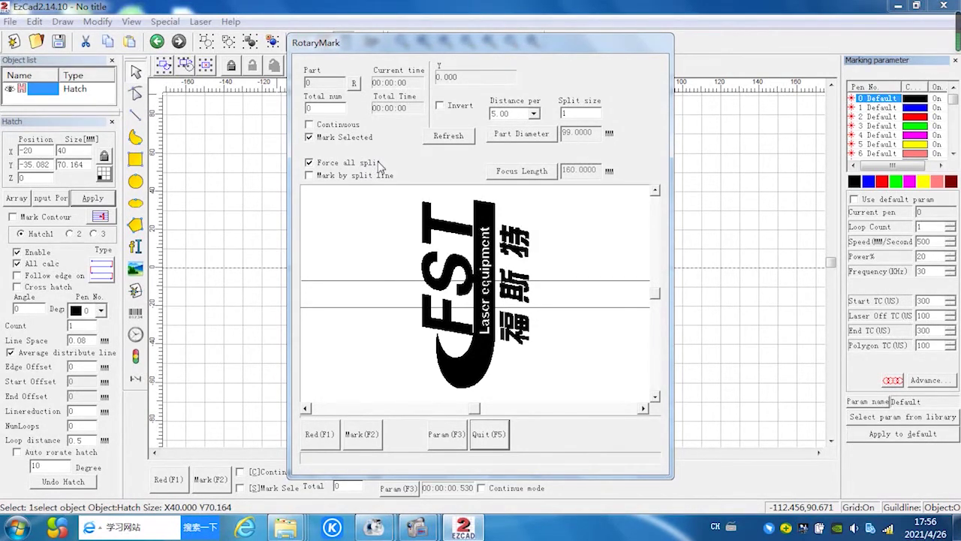
{"action": "left_click", "coordinate": [579, 112]}
{"action": "left_click", "coordinate": [317, 434]}
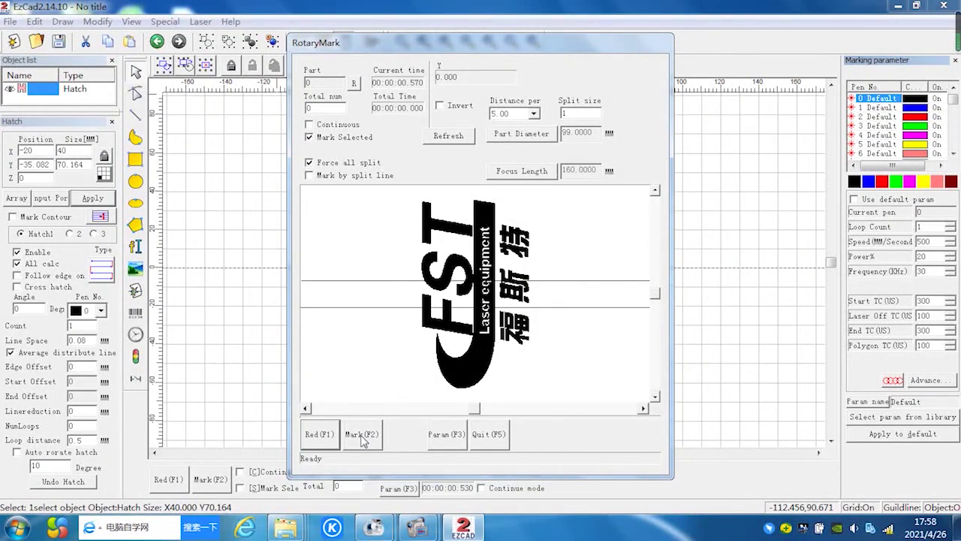
{"action": "left_click", "coordinate": [361, 440]}
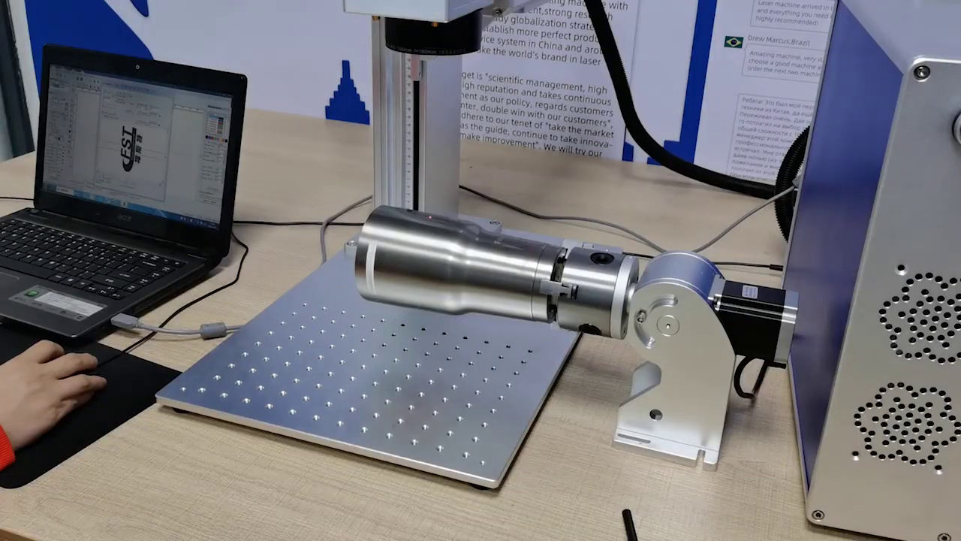